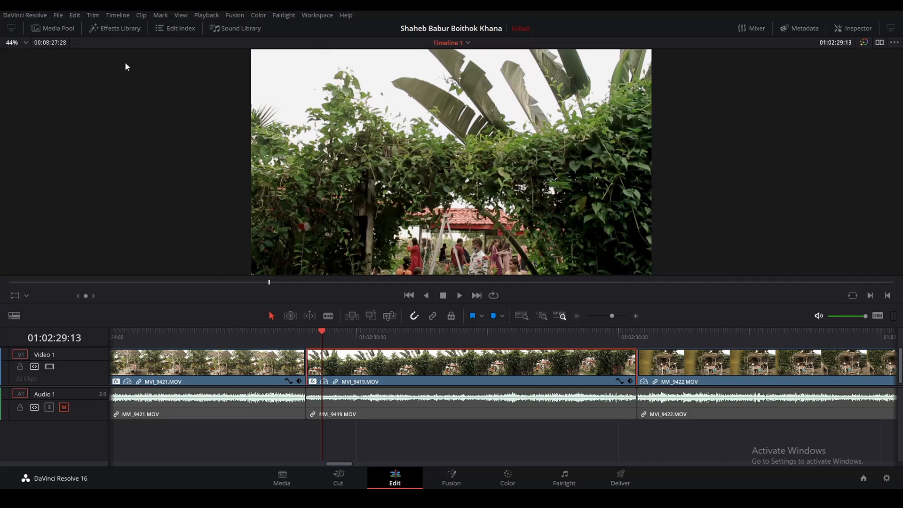
Apply the ResolveFX Light Rays effect from the OpenFX library to the MVI_9419.MOV clip on Video 1
left_click(110, 29)
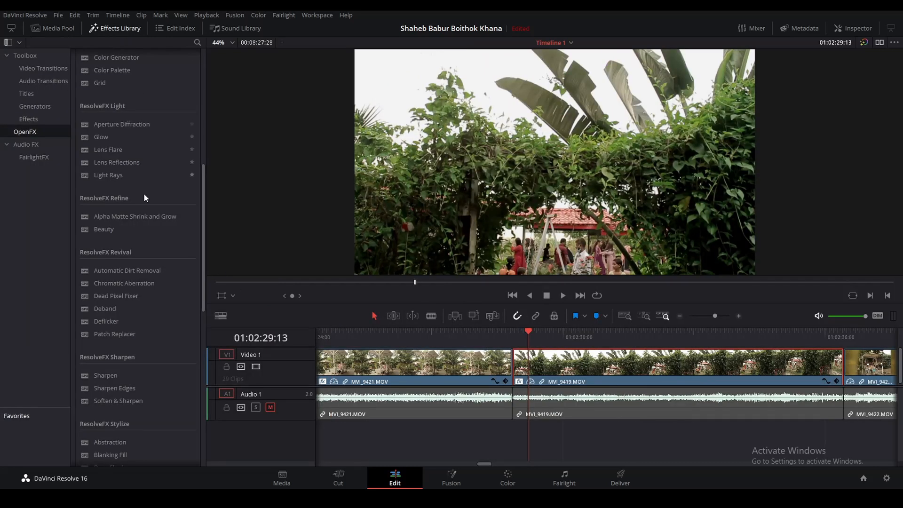
scroll(120, 177, "up", 8)
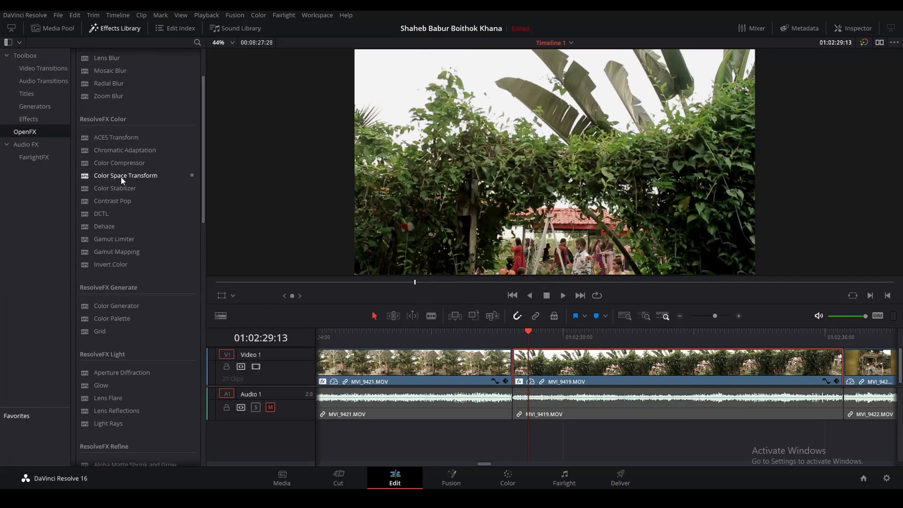
scroll(120, 177, "down", 6)
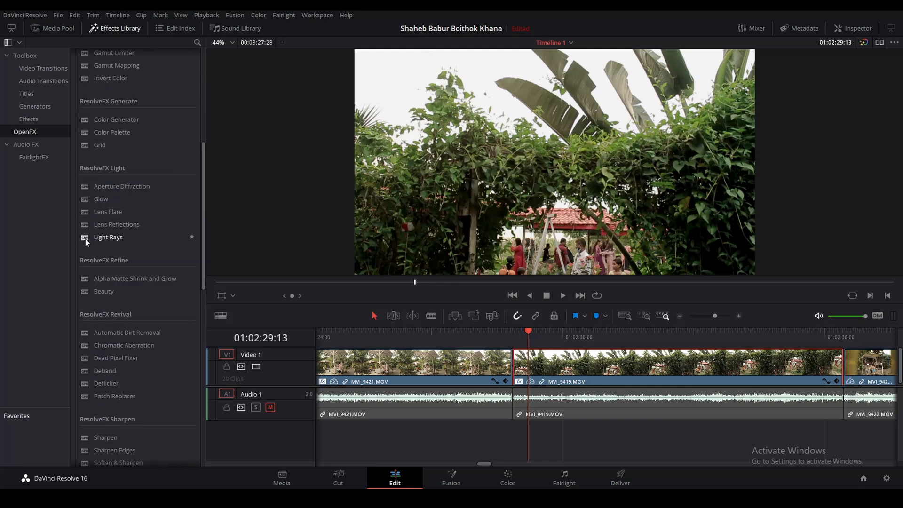
left_click_drag(85, 237, 565, 358)
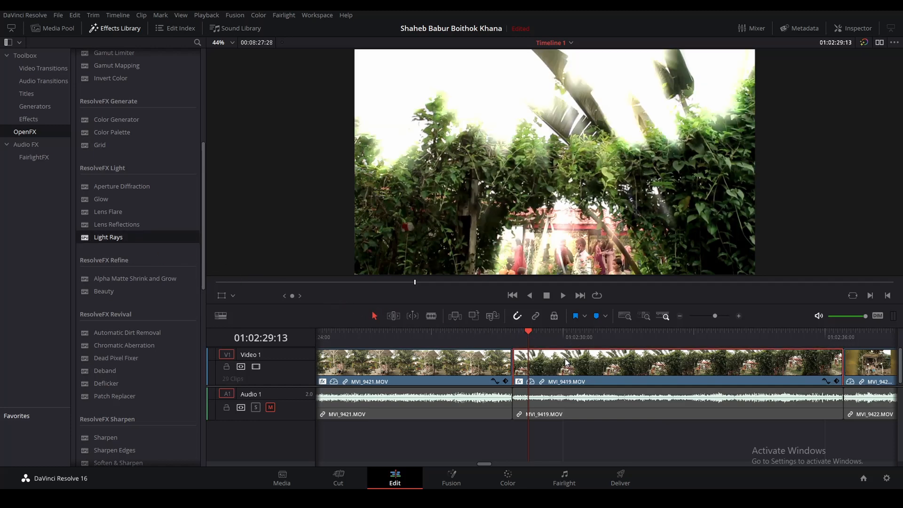
left_click(115, 28)
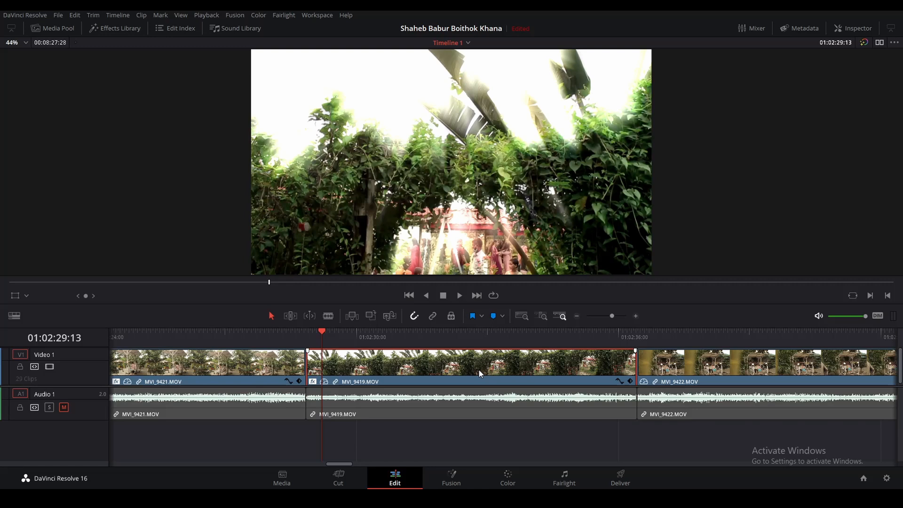
Delete the disabled duplicate Light Rays effect from the clip's OpenFX settings, keeping the enabled one
left_click(842, 27)
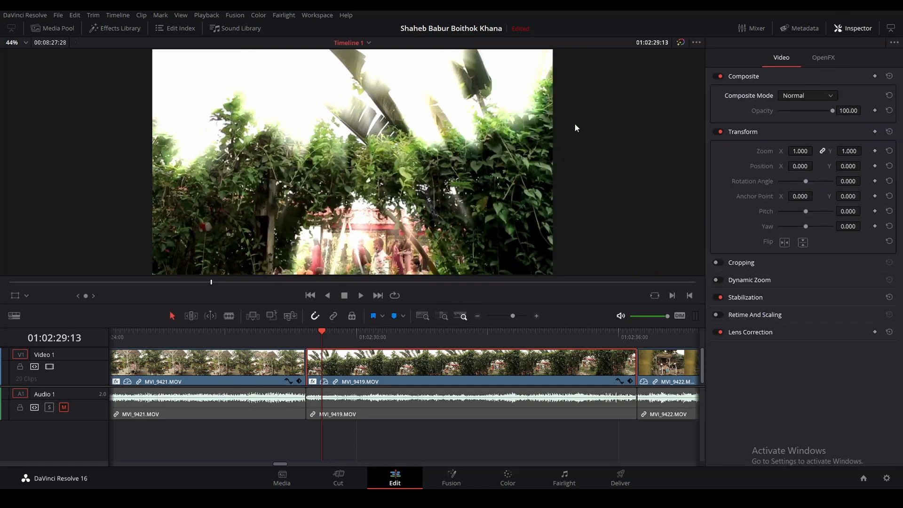
left_click(822, 58)
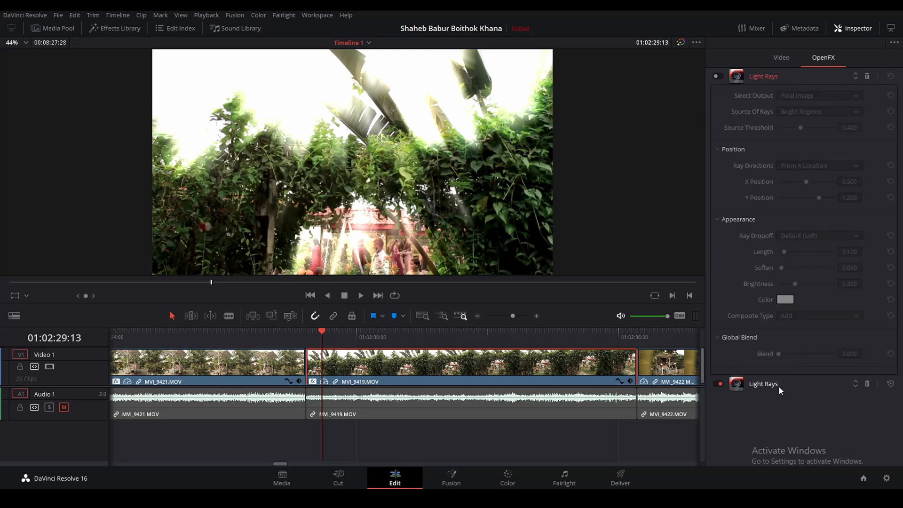
left_click(868, 77)
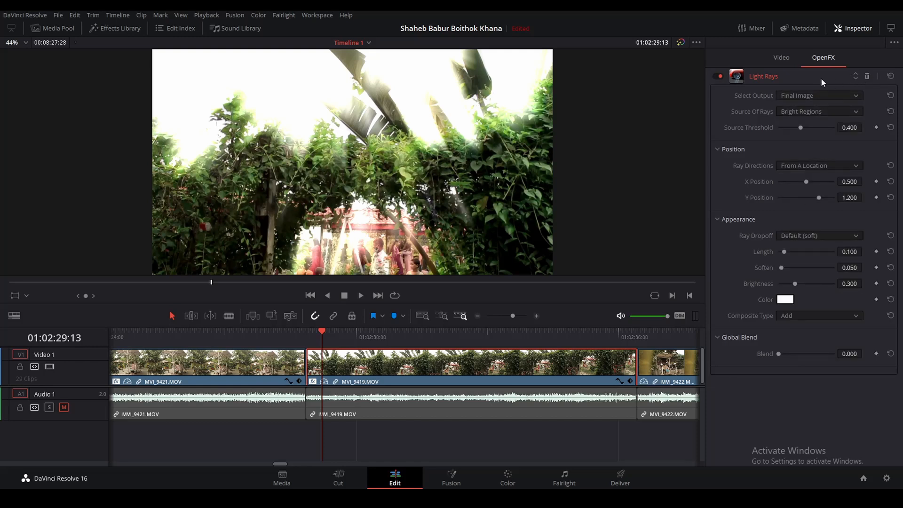
Switch the Light Rays effect off and on to compare the clip with and without it
left_click(719, 76)
left_click(718, 76)
left_click(718, 76)
left_click(718, 76)
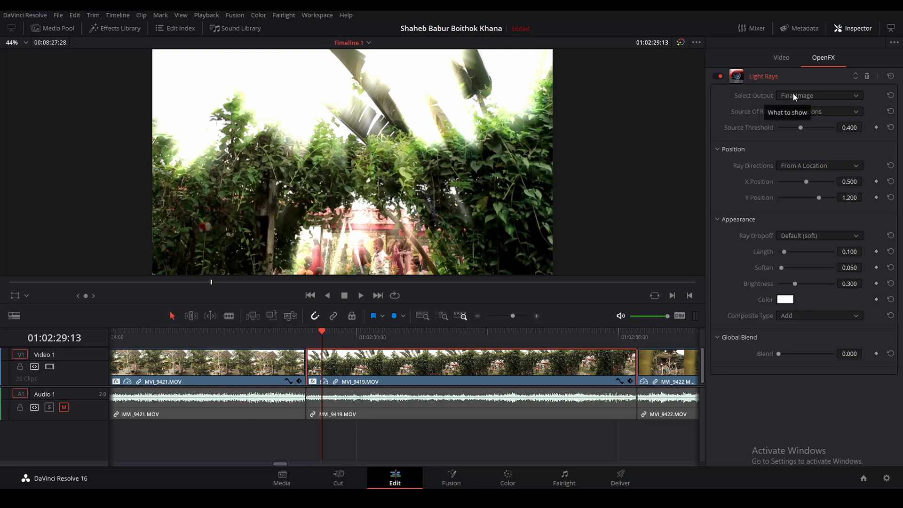
Preview the Source Regions and Light Rays Alone outputs of the effect, and return the output to Final Image
left_click(828, 95)
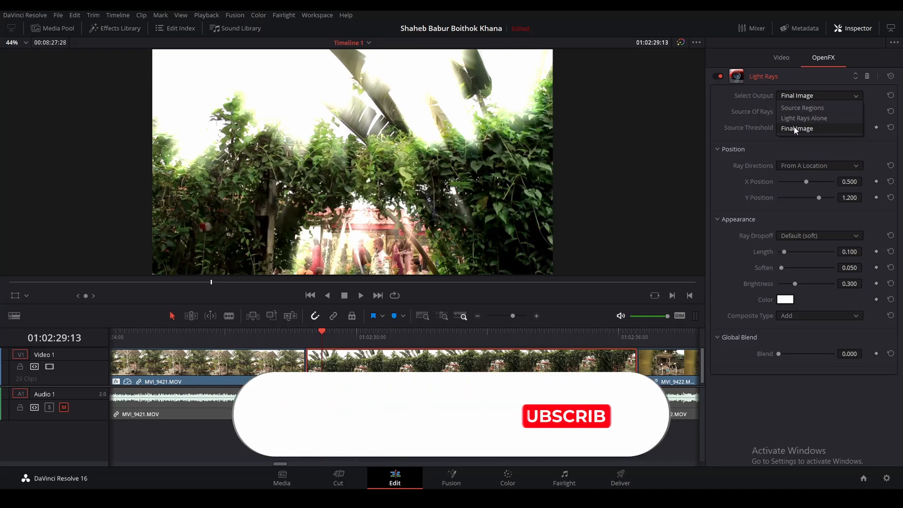
left_click(795, 128)
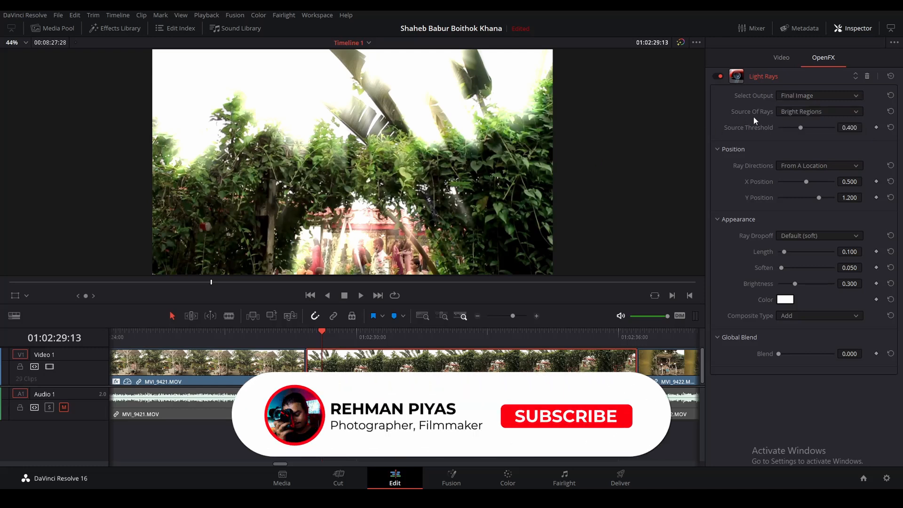
left_click(797, 93)
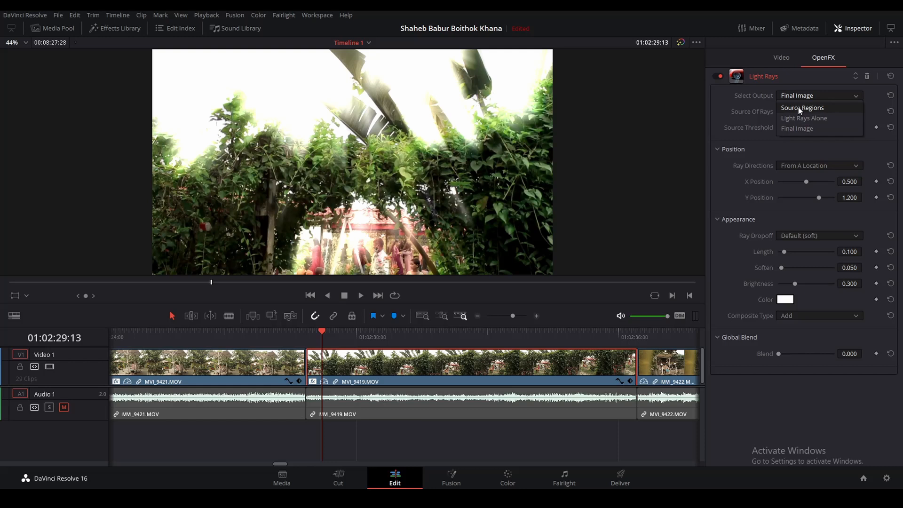
left_click(798, 107)
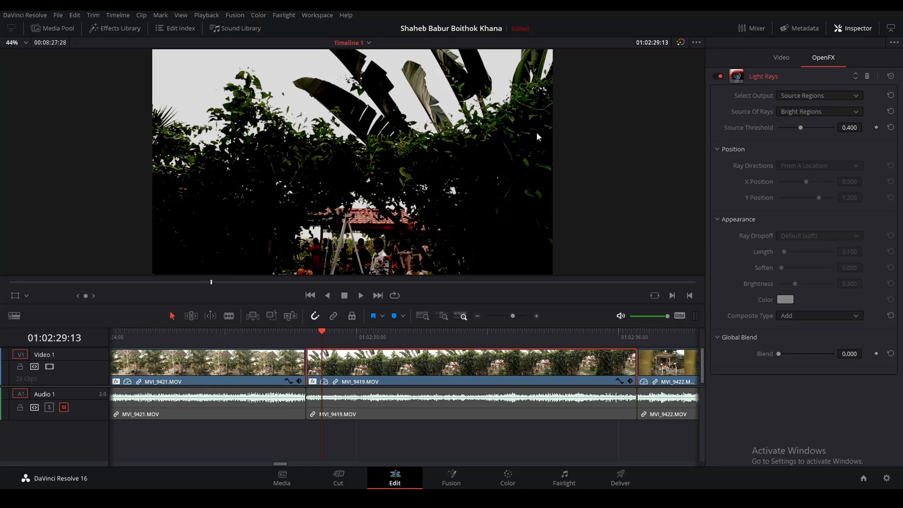
left_click(803, 95)
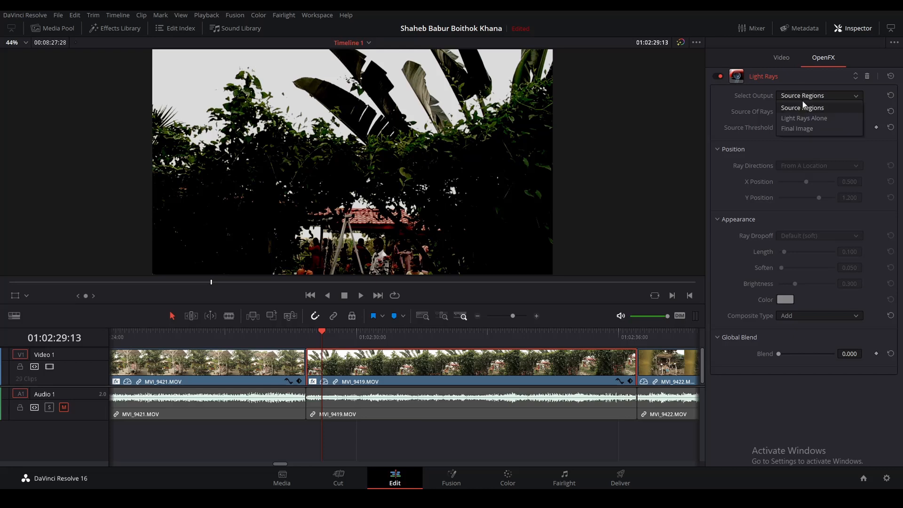
left_click(800, 116)
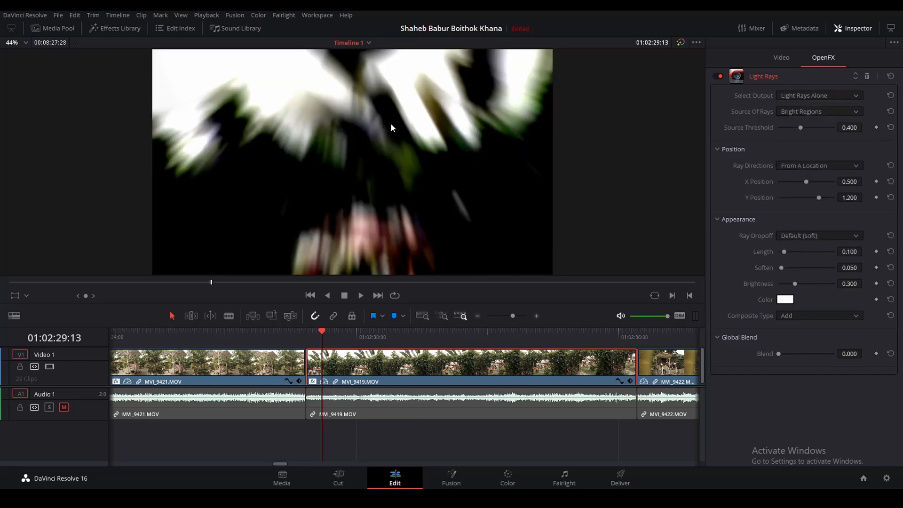
left_click(803, 96)
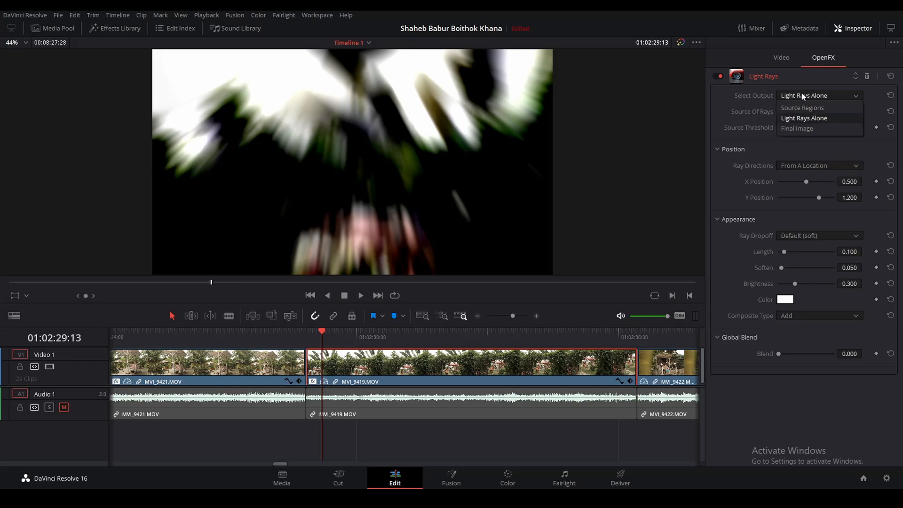
left_click(806, 128)
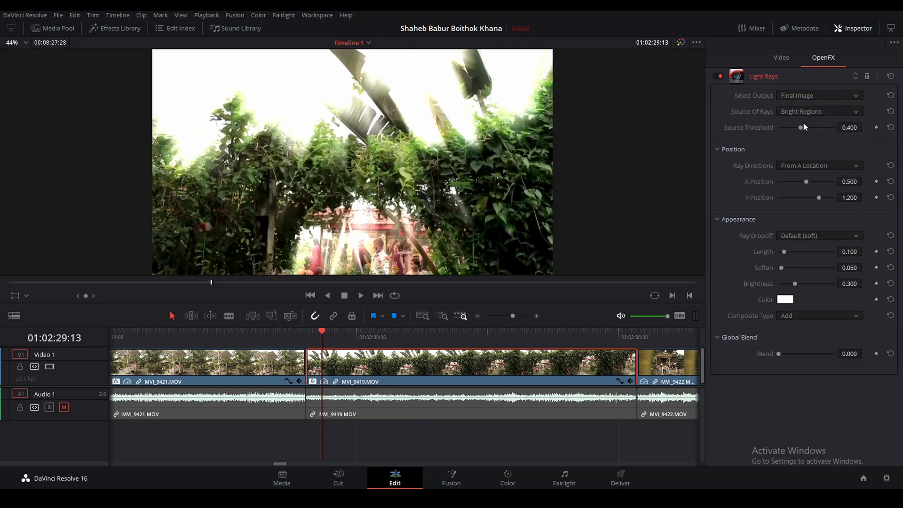
Keep the ray directions on From A Location and set the X position to about 0.653 and the Y position to about 0.779
left_click(799, 112)
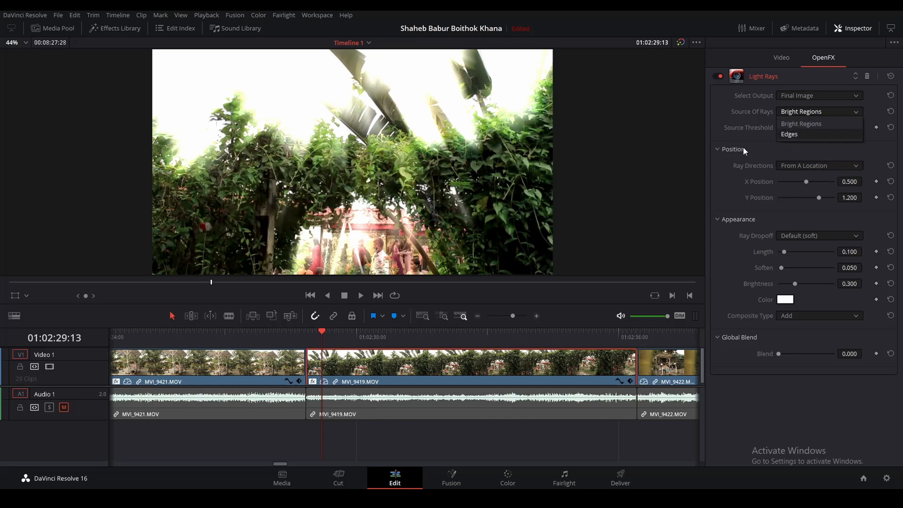
left_click(797, 168)
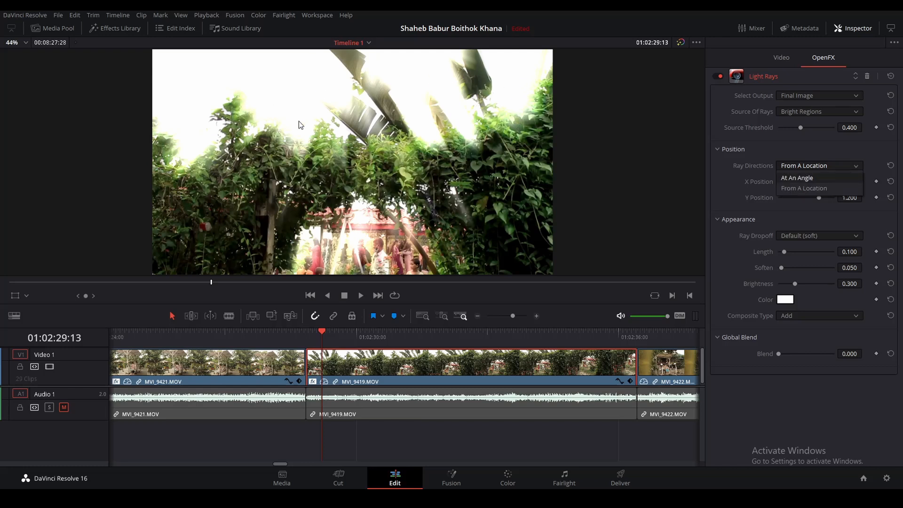
left_click(807, 188)
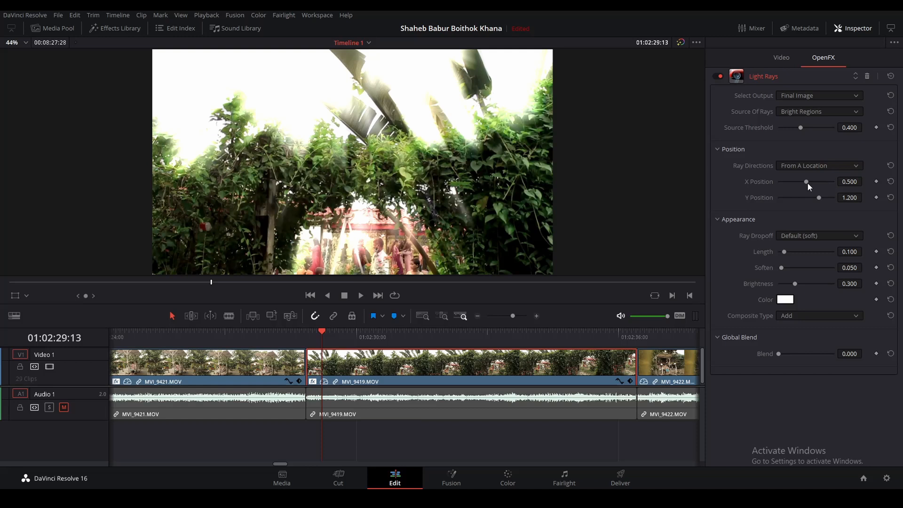
left_click_drag(806, 181, 809, 182)
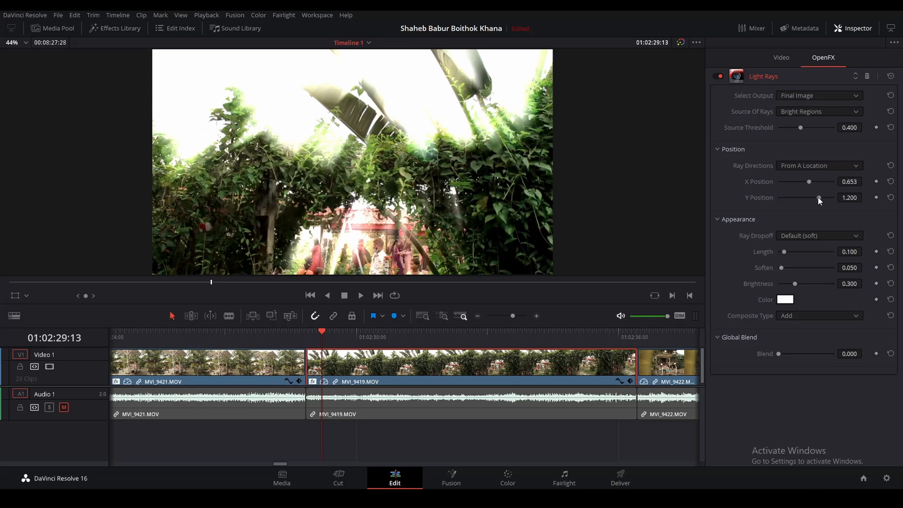
left_click_drag(818, 198, 811, 197)
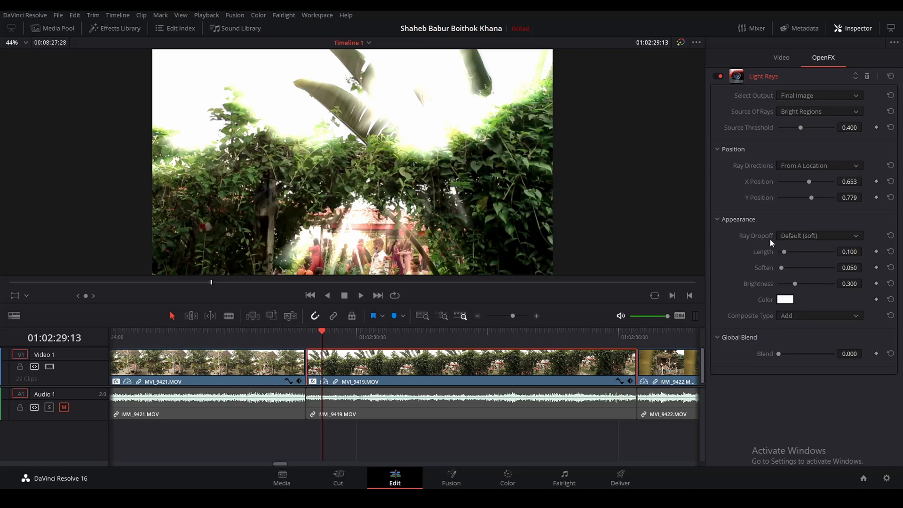
Try the Keep Shape Of Source ray dropoff and return it to Default (soft)
left_click(811, 237)
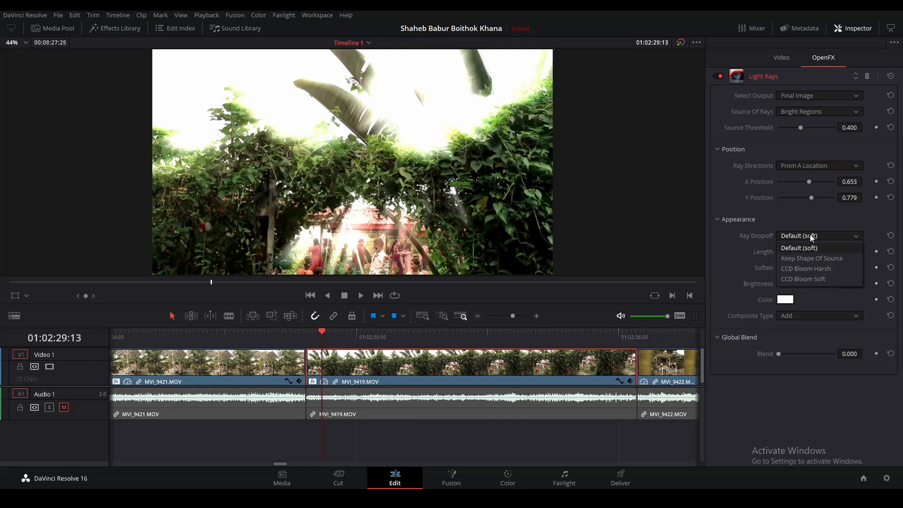
left_click(799, 258)
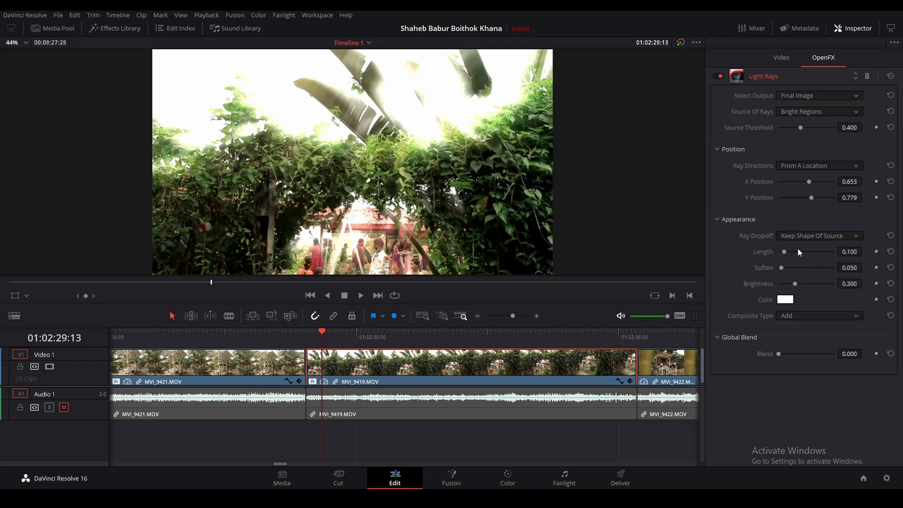
left_click(797, 236)
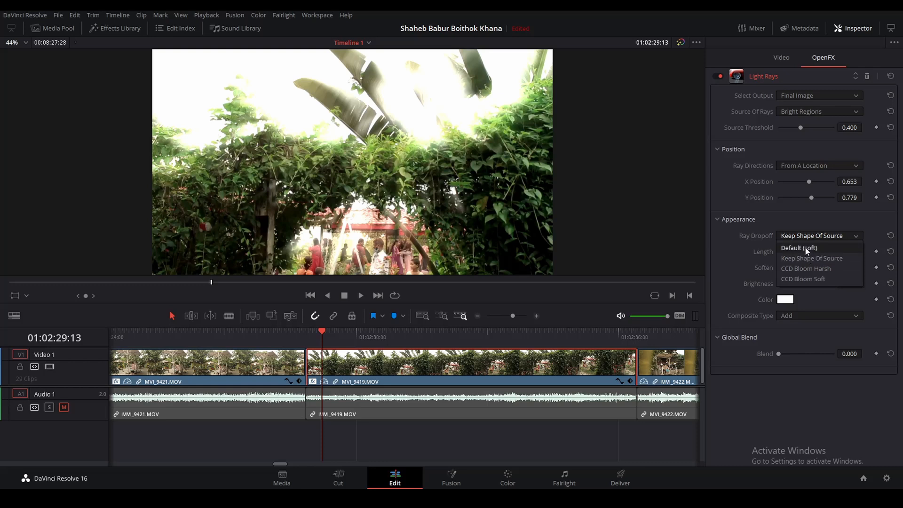
left_click(805, 247)
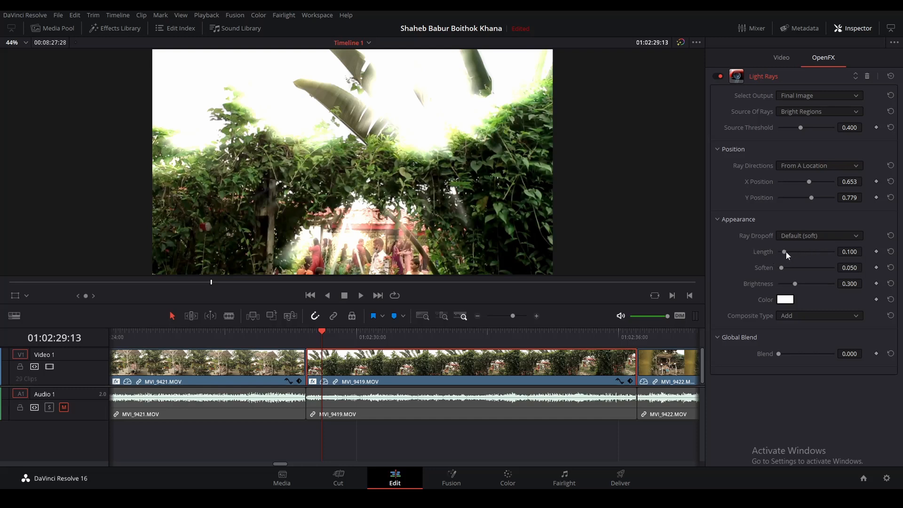
Set the light rays' length to about 0.195 and their soften value to 0
left_click_drag(784, 252, 841, 258)
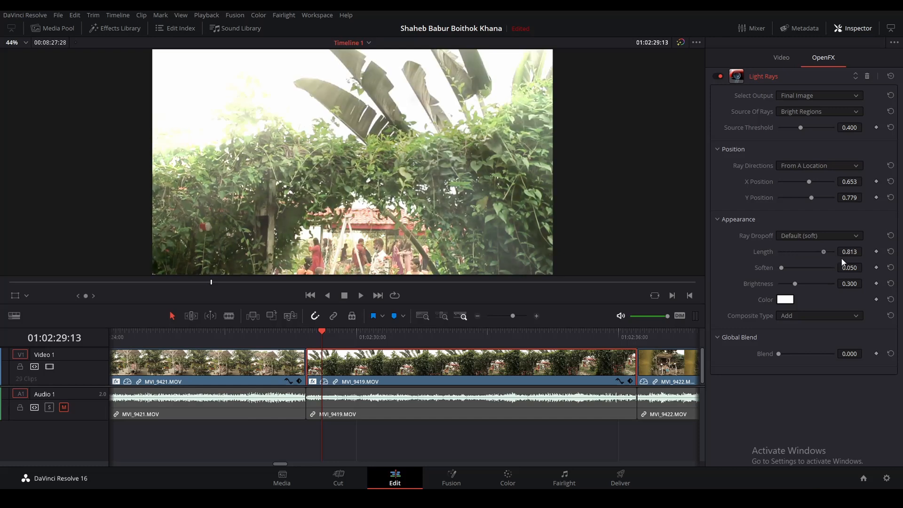
left_click_drag(833, 257, 792, 263)
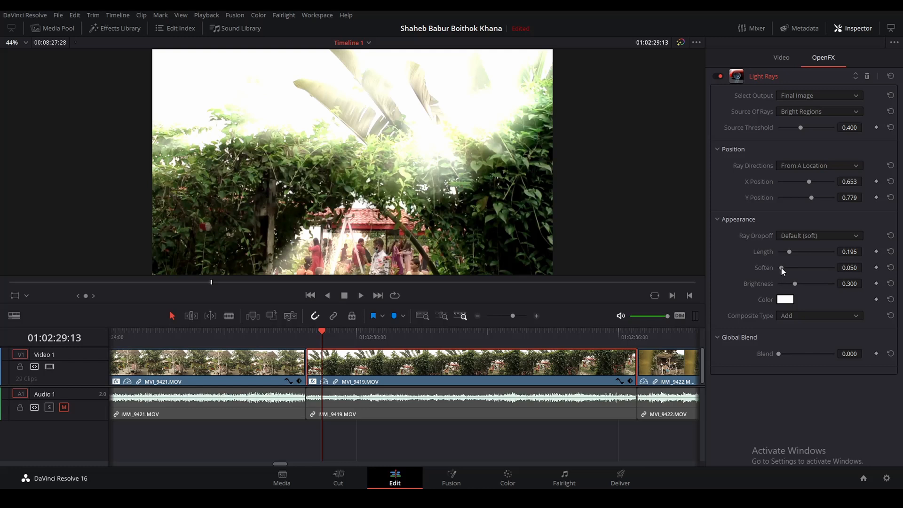
left_click_drag(782, 267, 805, 269)
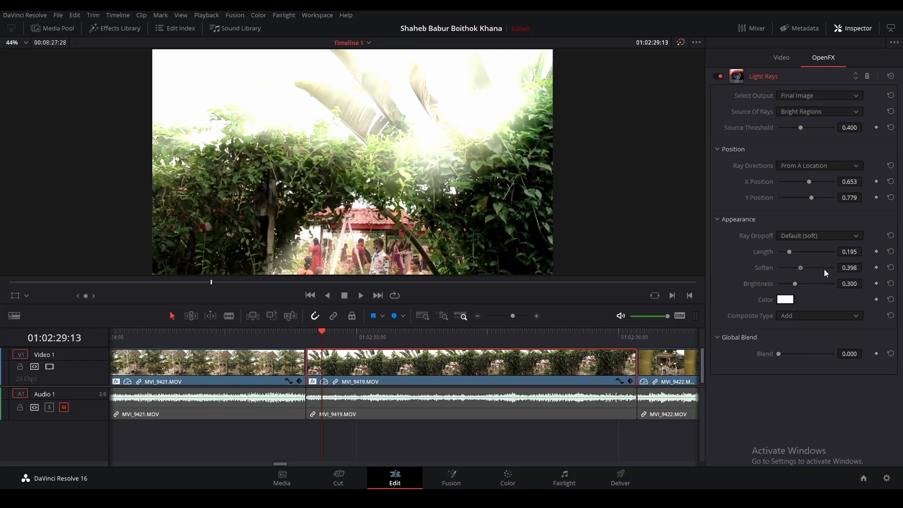
left_click_drag(801, 267, 760, 268)
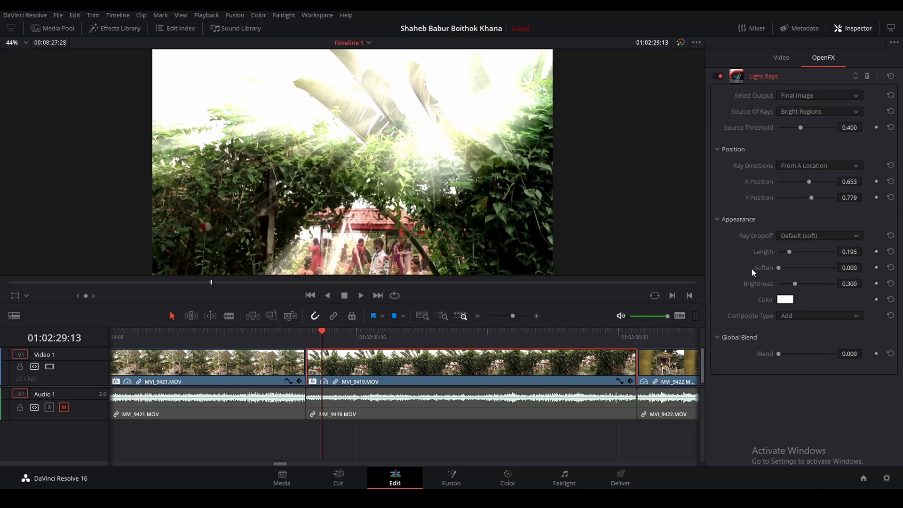
Test low and high brightness extremes for the light rays and set the brightness to about 0.212
left_click_drag(794, 282, 786, 281)
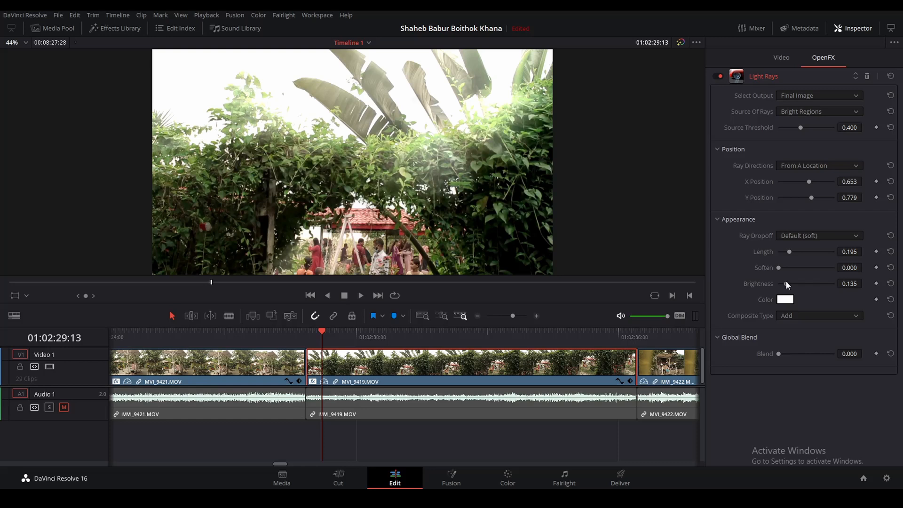
left_click_drag(786, 281, 849, 283)
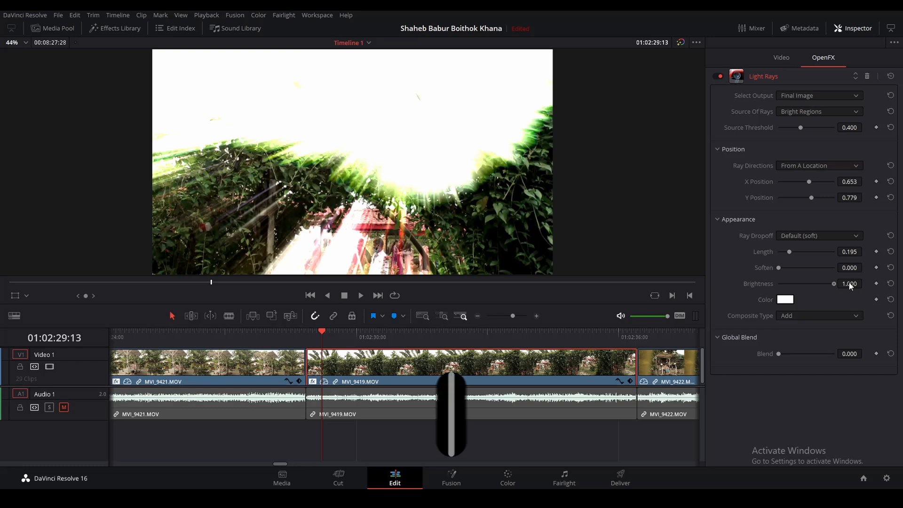
left_click_drag(835, 284, 713, 290)
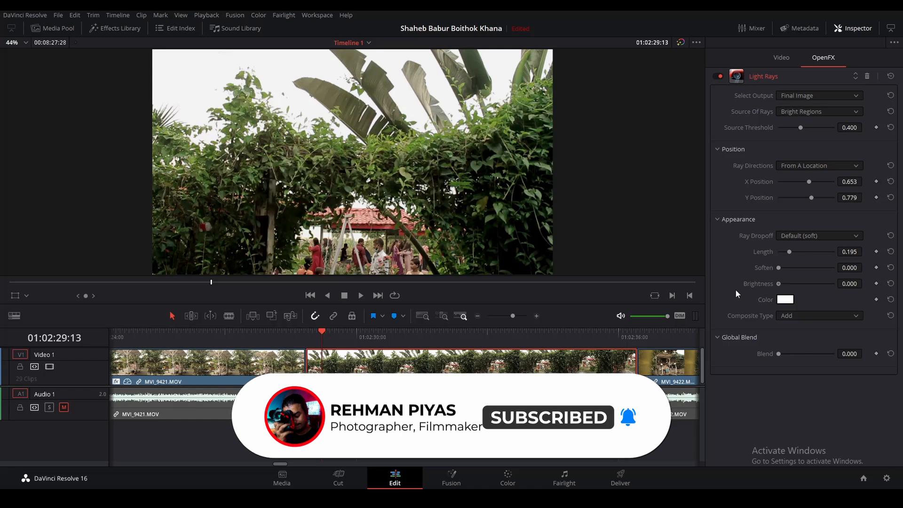
left_click_drag(779, 283, 790, 283)
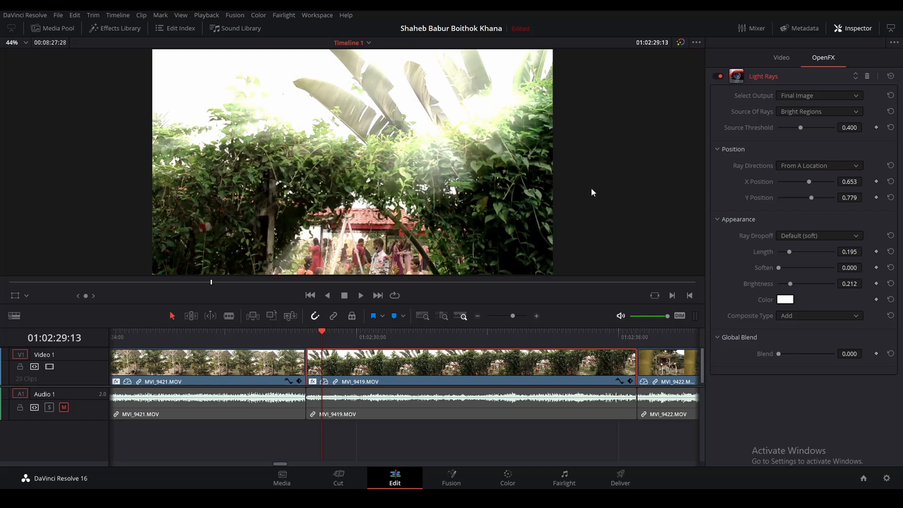
Change the light rays' color to a light yellow, #fdff7e
left_click(782, 301)
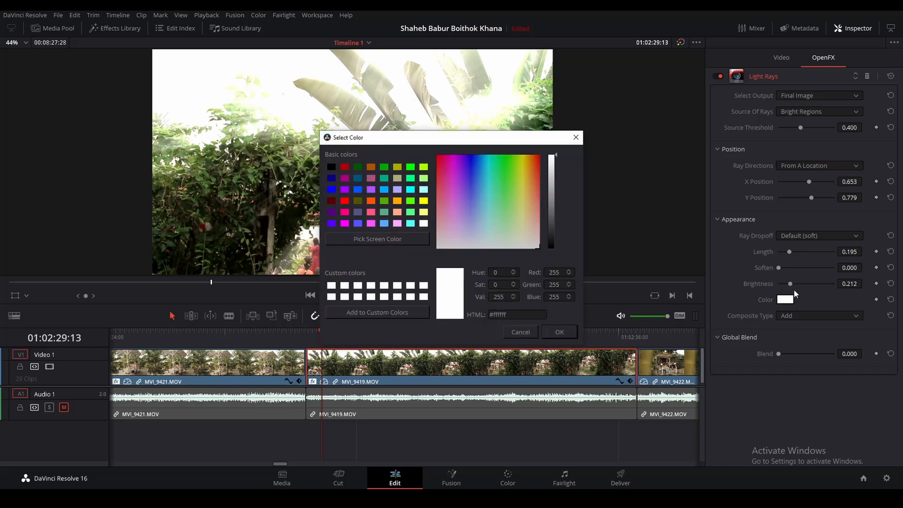
left_click(523, 167)
left_click_drag(523, 167, 522, 202)
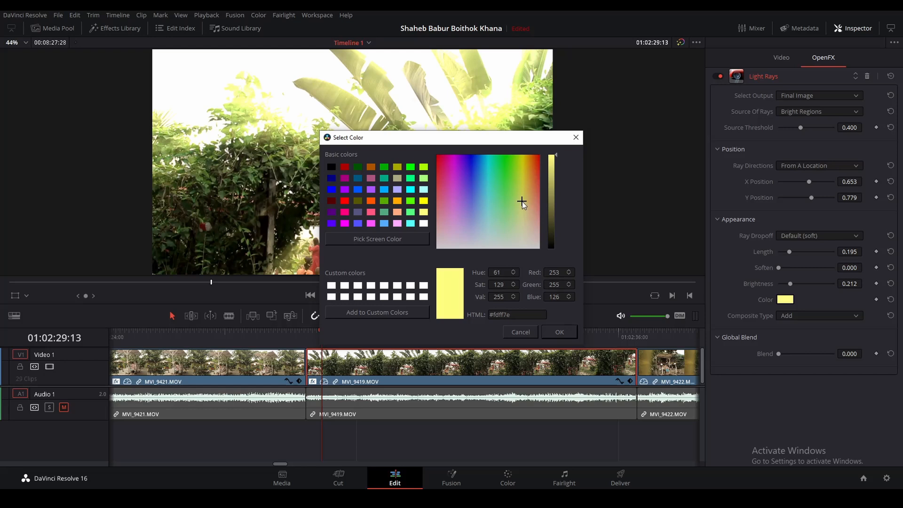
left_click(557, 331)
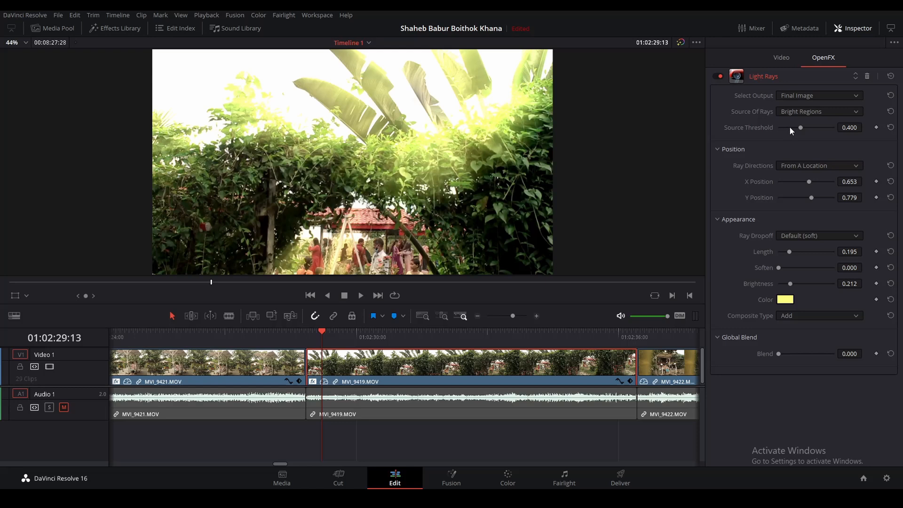
Test high and zero source thresholds for the light rays and set the threshold to about 0.525
left_click_drag(800, 128, 820, 129)
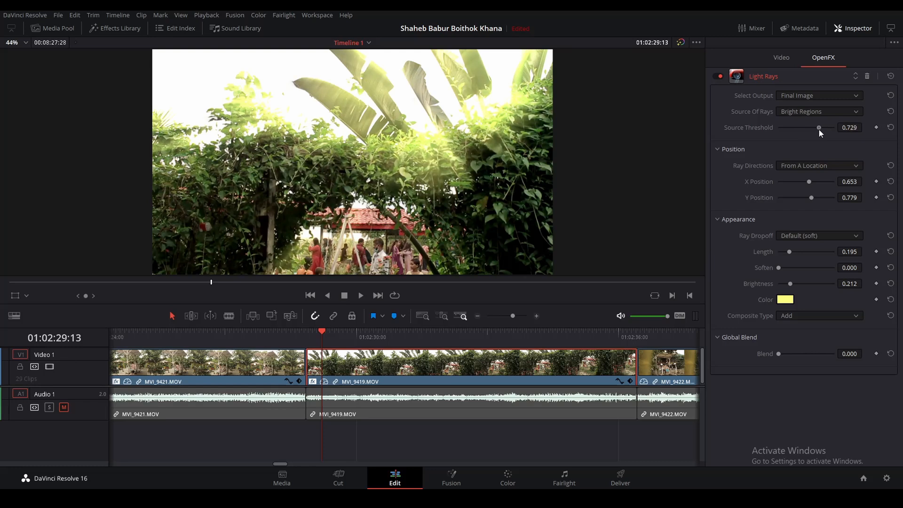
left_click_drag(820, 128, 738, 132)
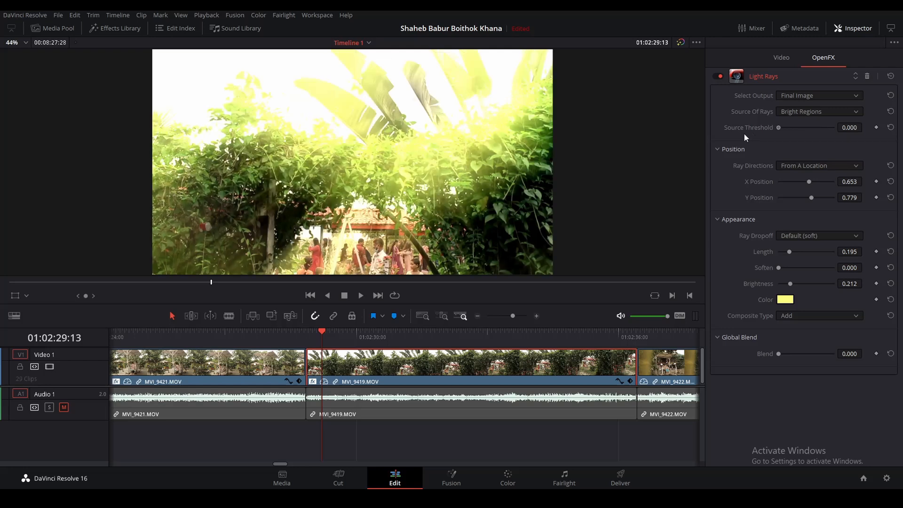
left_click_drag(786, 132, 809, 128)
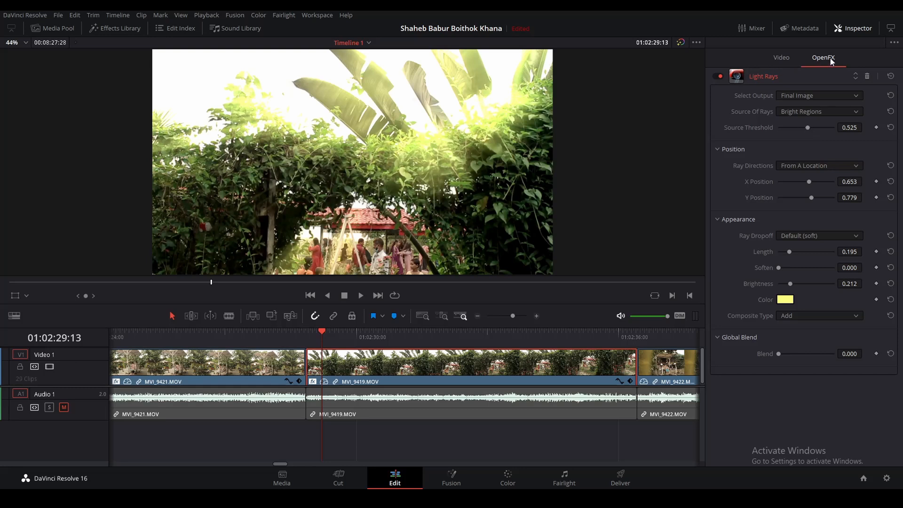
Hide the effect settings, play back the MVI_9419.MOV clip to review the light rays, and scrub back to about 01:02:31:45
left_click(856, 28)
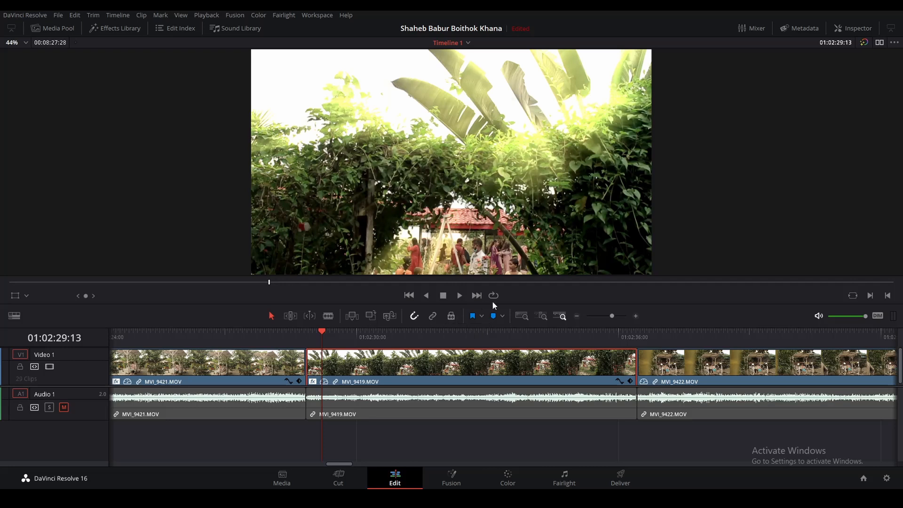
key("space")
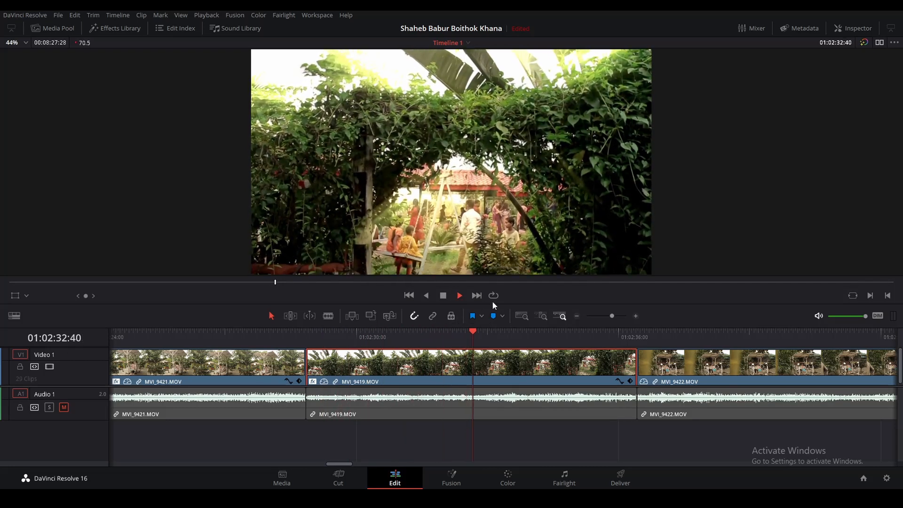
left_click_drag(512, 332, 432, 349)
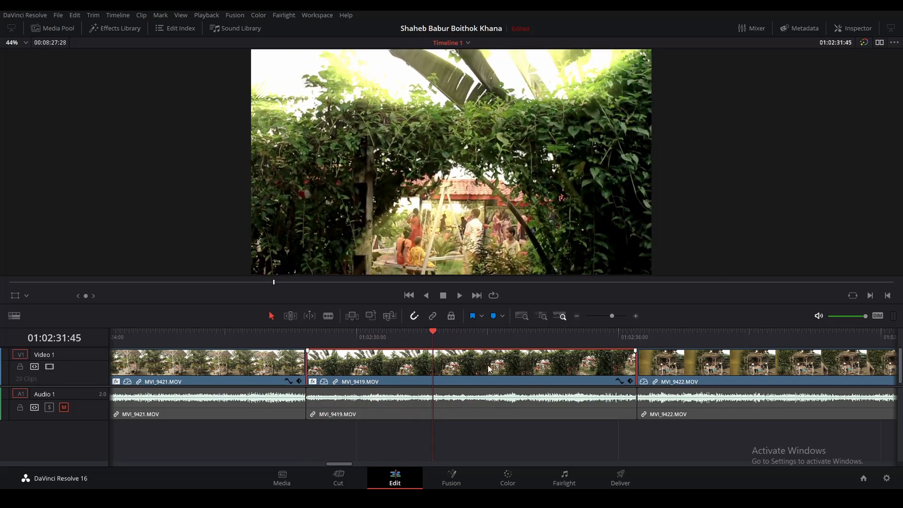
Reopen the clip's effect settings and toggle Light Rays off and on while scrubbing through the clip to compare before and after
left_click(852, 29)
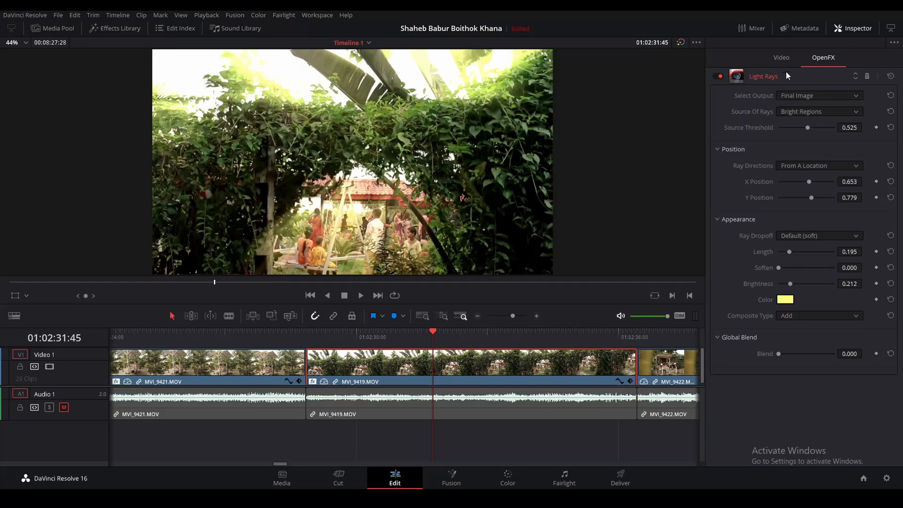
left_click(717, 75)
left_click_drag(432, 330, 338, 336)
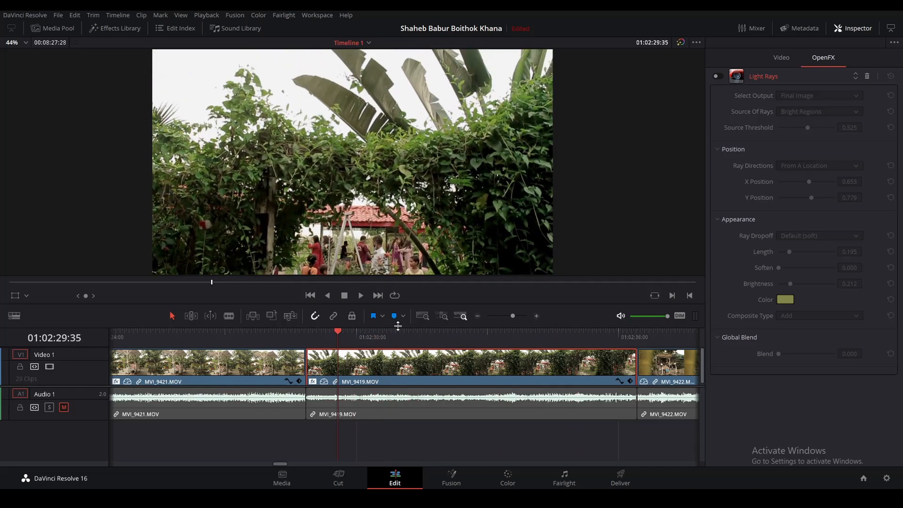
left_click(718, 76)
left_click_drag(337, 333, 393, 350)
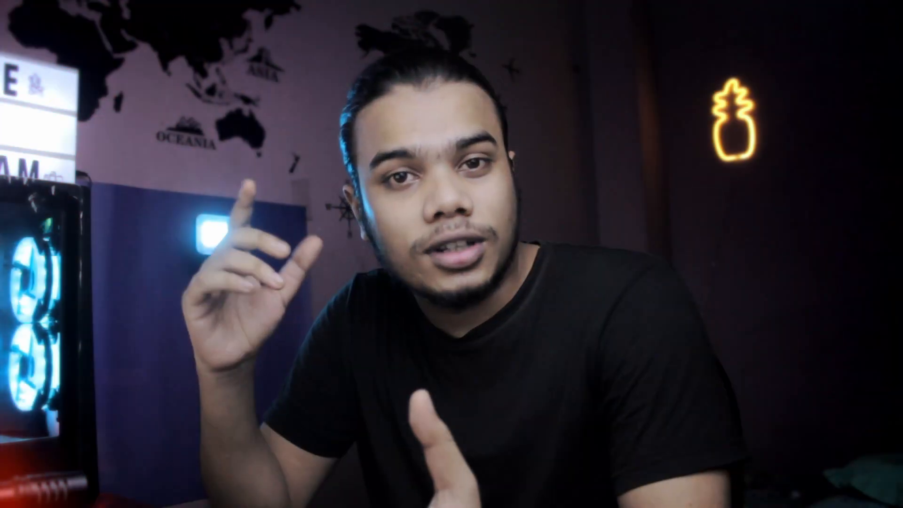